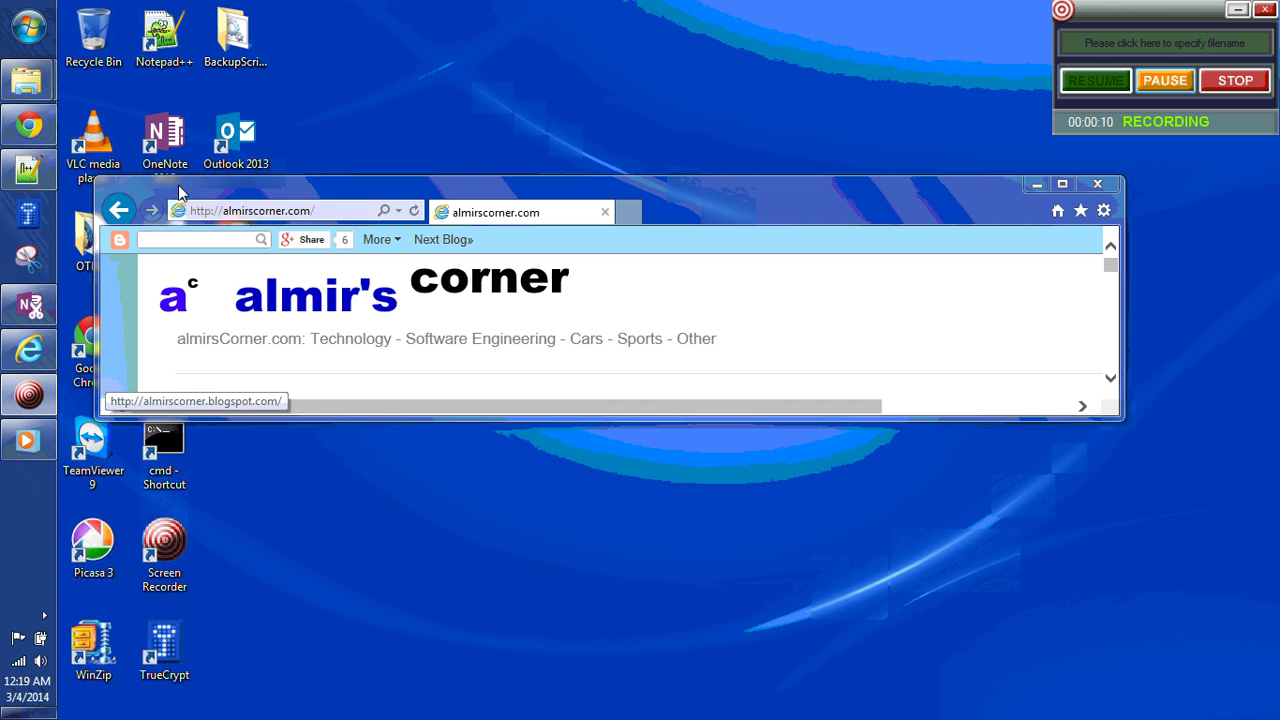
Switch from Internet Explorer to the Gas Cost Calculation page already open in Chrome.
click(28, 128)
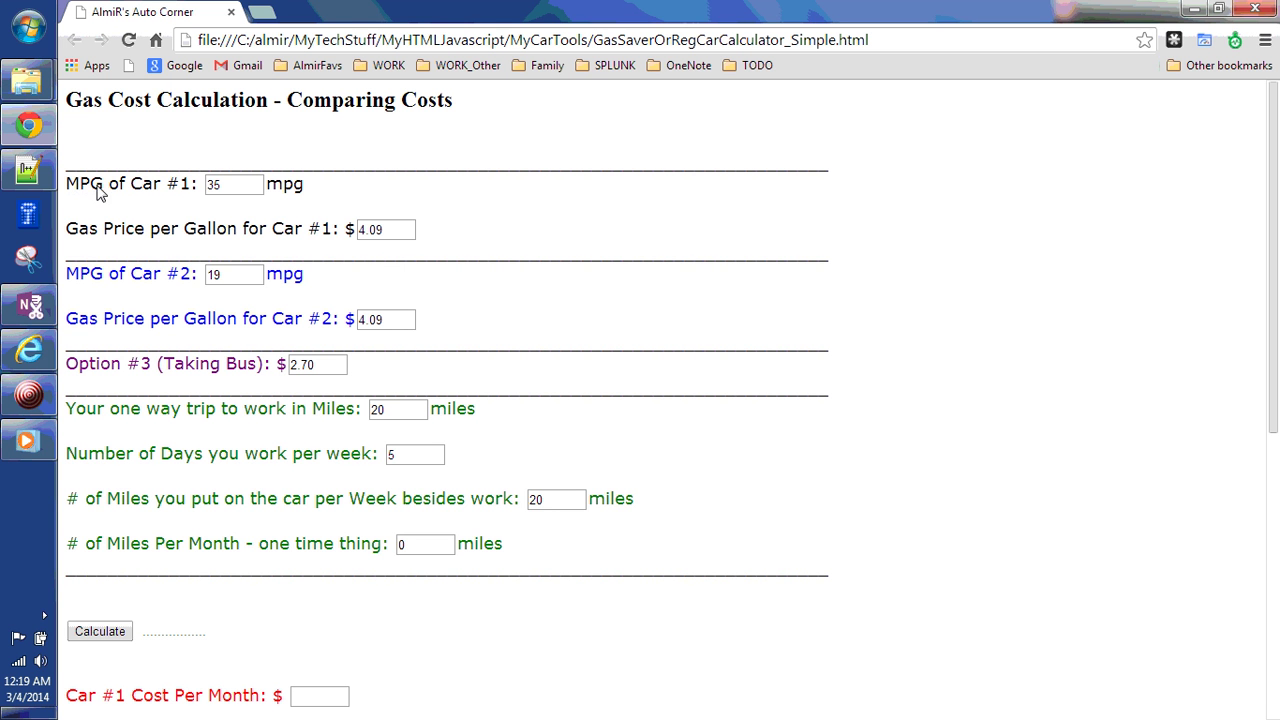
Change Car #1's MPG from 35 to 27, then check its gas price field.
drag(80, 186, 193, 192)
click(218, 192)
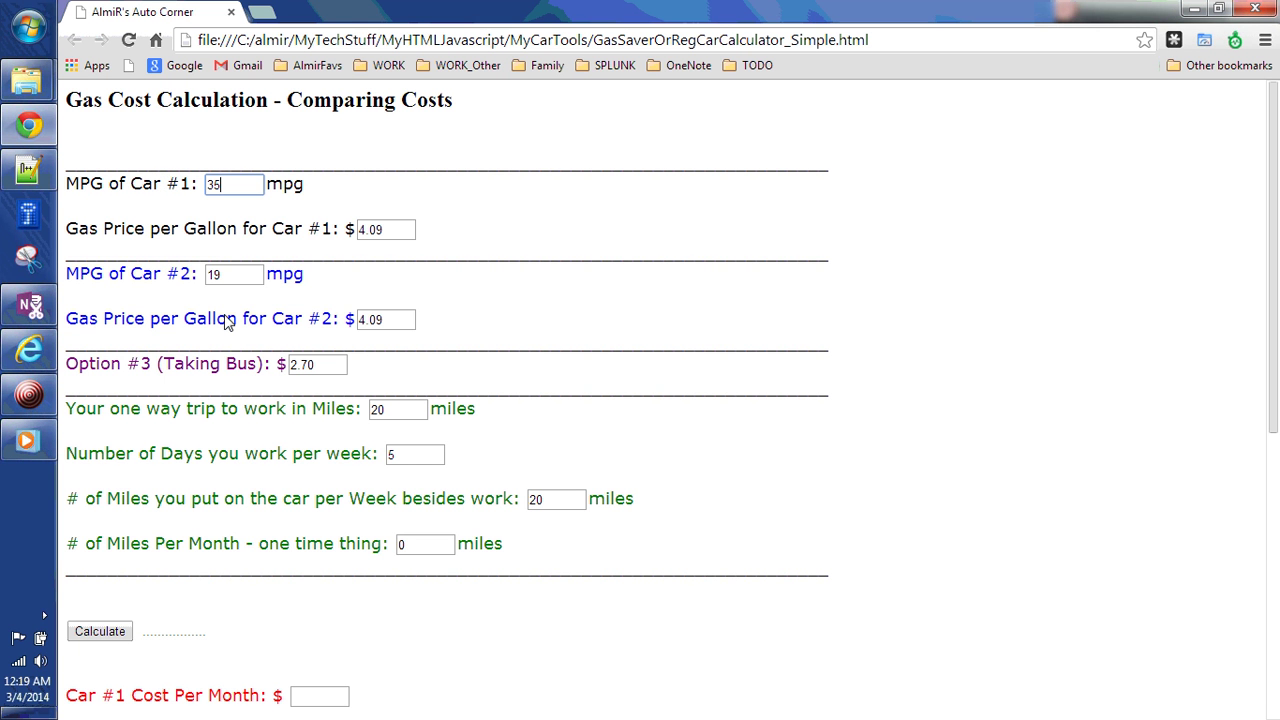
key(BackSpace)
key(BackSpace)
text(27)
drag(90, 231, 338, 237)
click(410, 233)
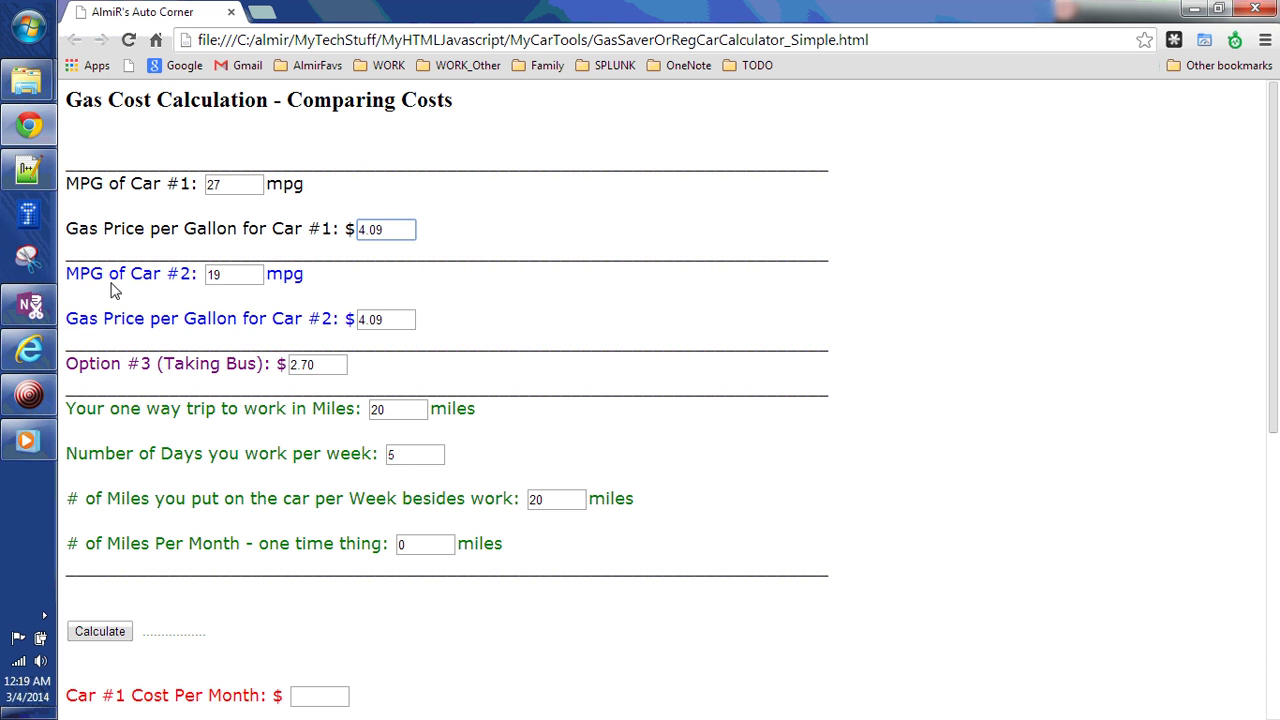
Change Car #2's MPG from 19 to 14.
drag(89, 282, 150, 280)
click(228, 282)
key(BackSpace)
key(BackSpace)
text(1)
text(4)
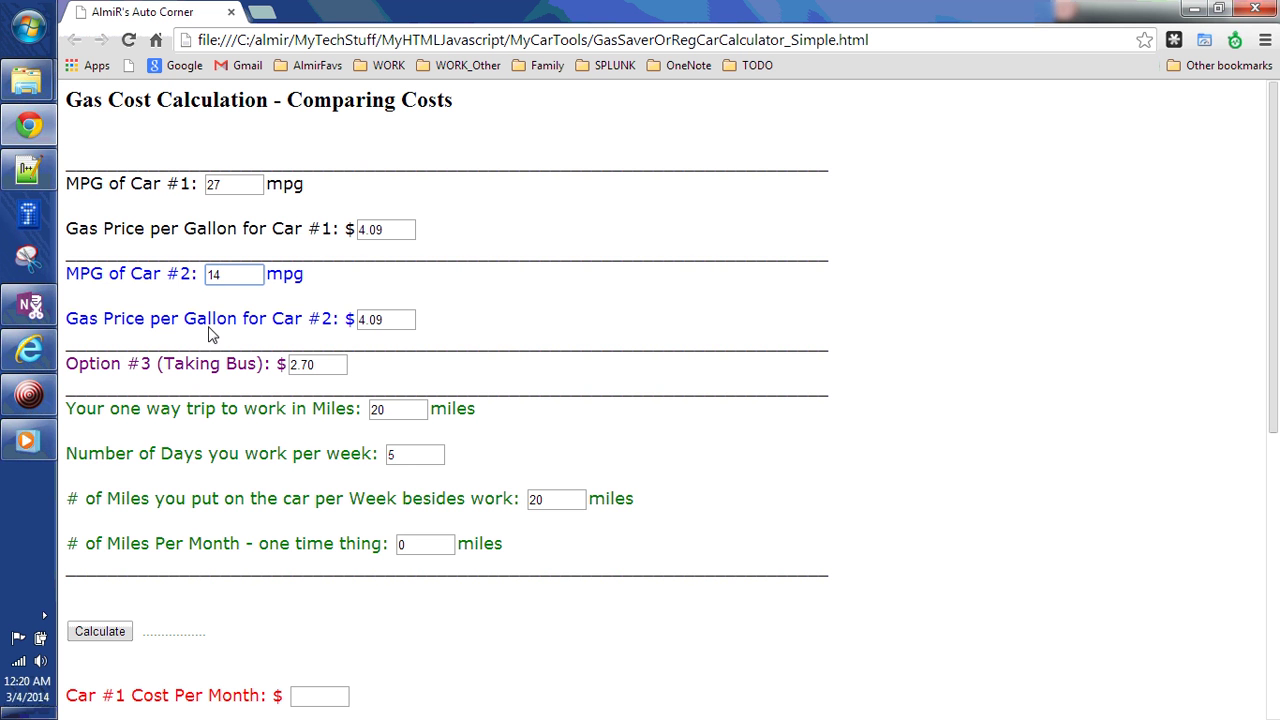
Change Car #2's gas price per gallon from 4.09 to 3.99.
drag(185, 320, 308, 328)
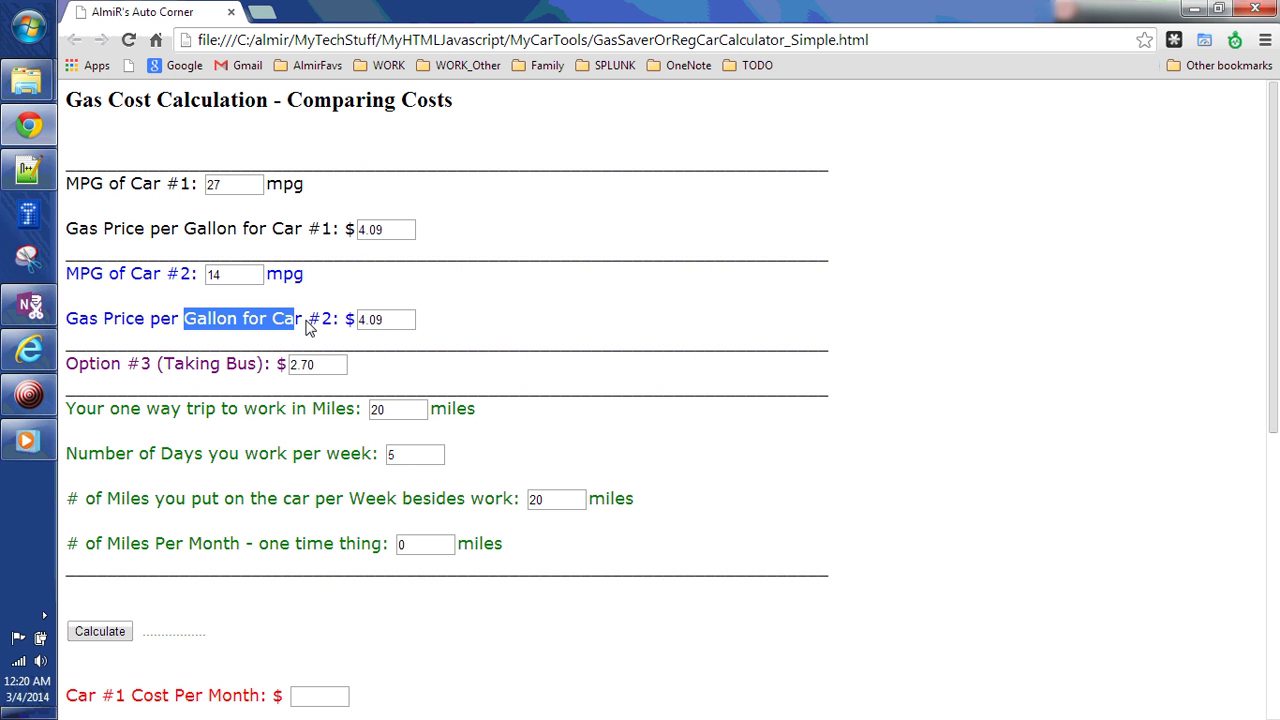
click(398, 324)
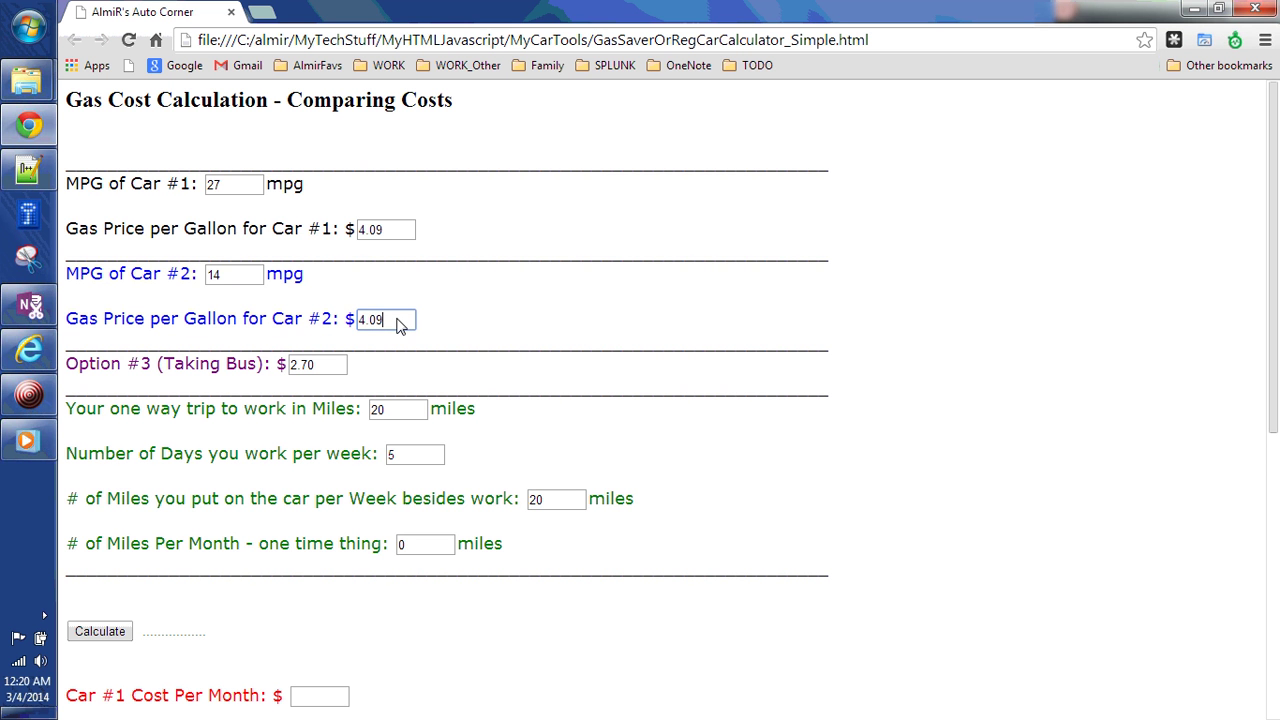
key(BackSpace)
key(BackSpace)
key(BackSpace)
key(BackSpace)
text(3.99)
click(85, 368)
drag(84, 367, 163, 366)
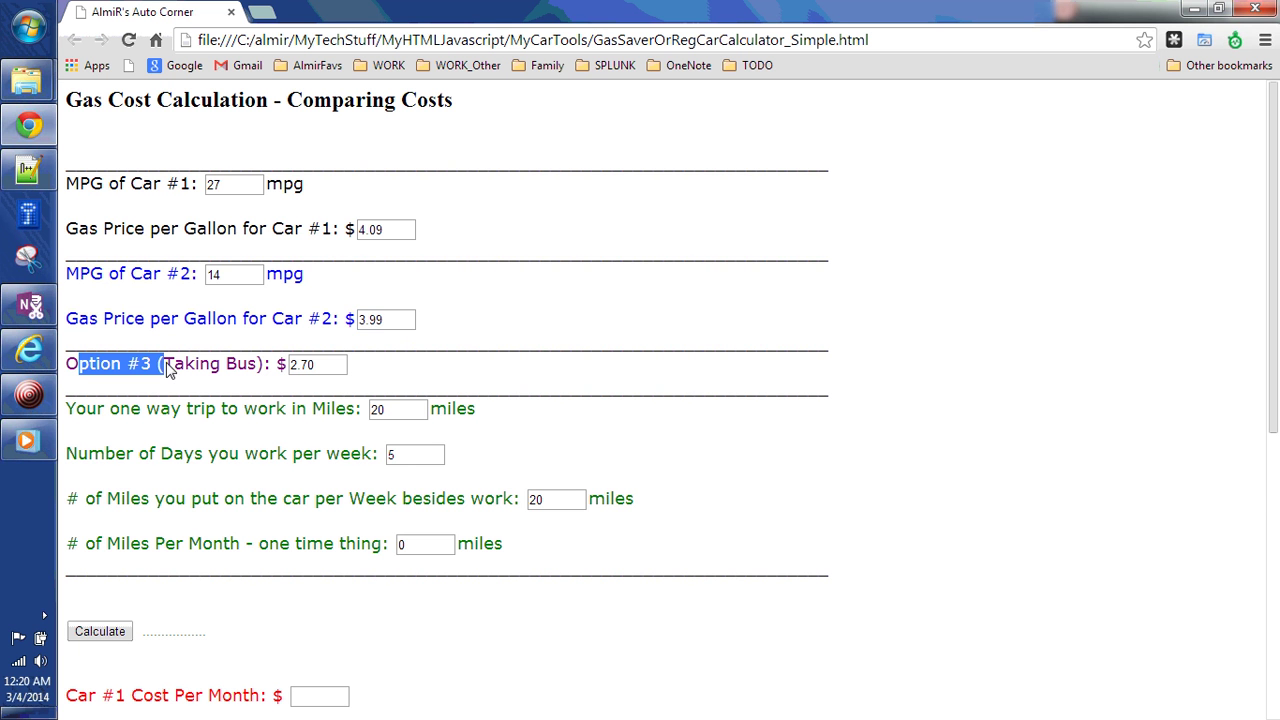
click(323, 371)
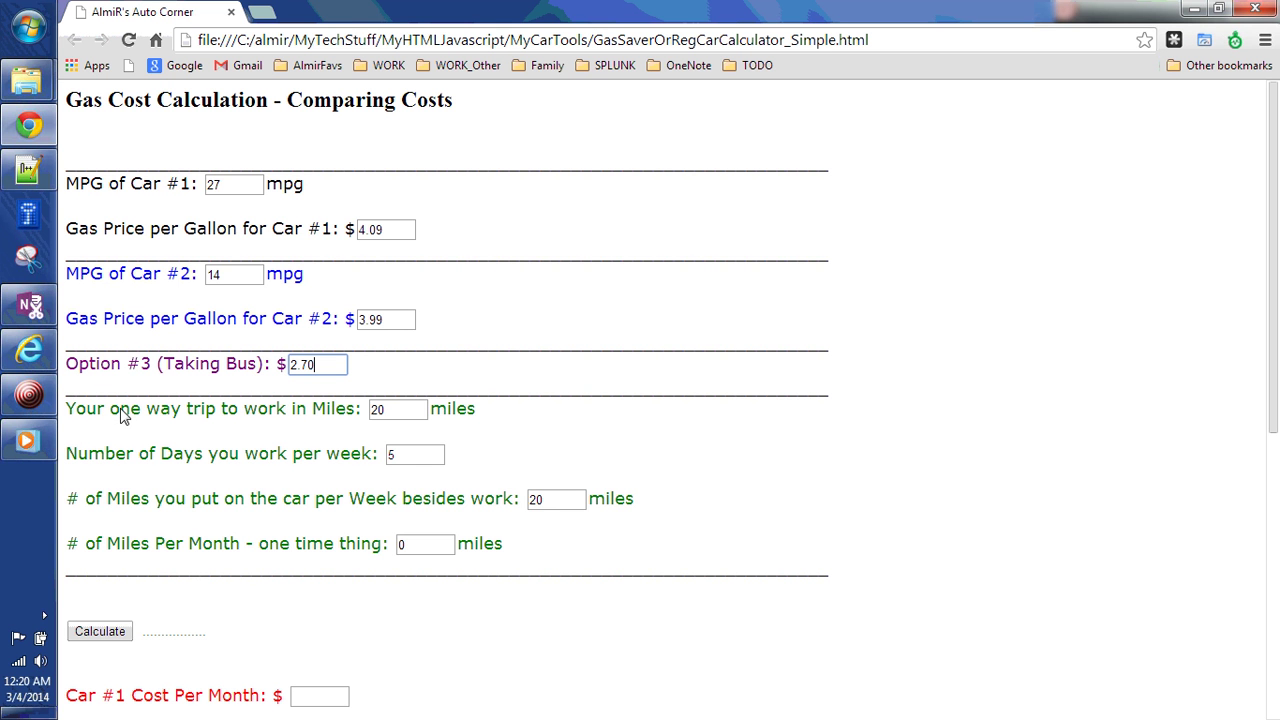
drag(111, 410, 306, 412)
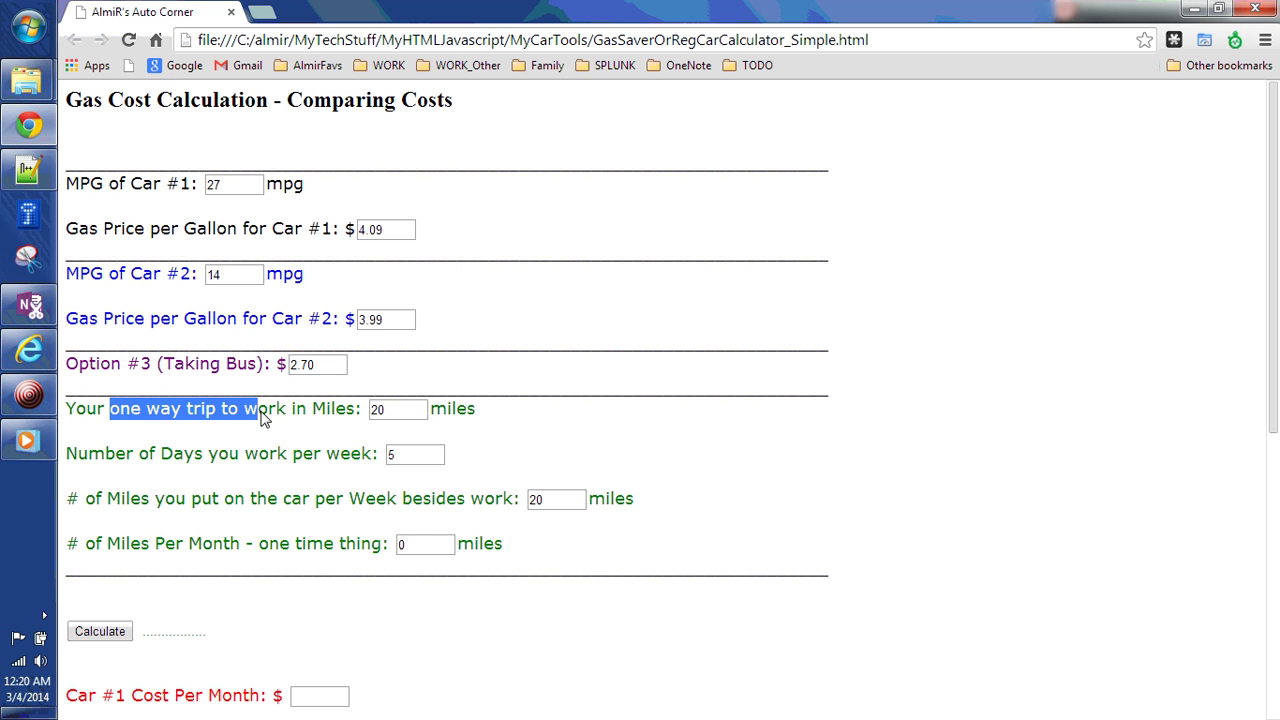
click(398, 412)
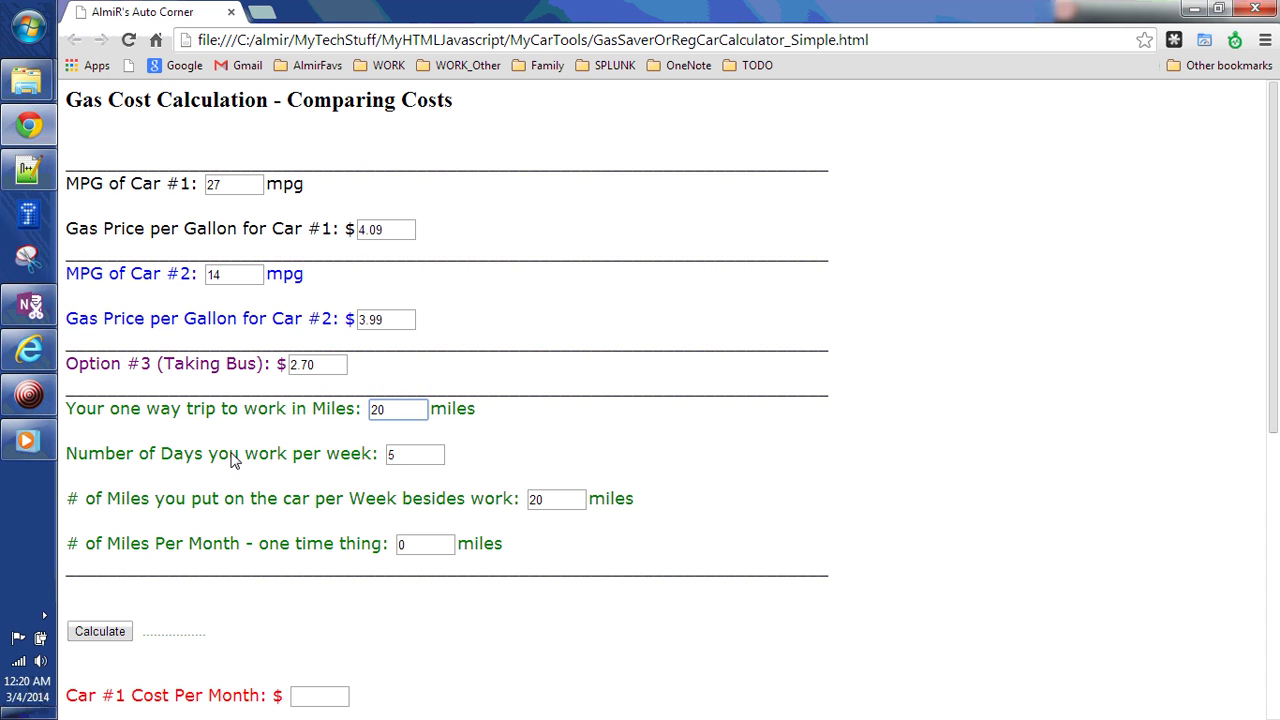
click(397, 457)
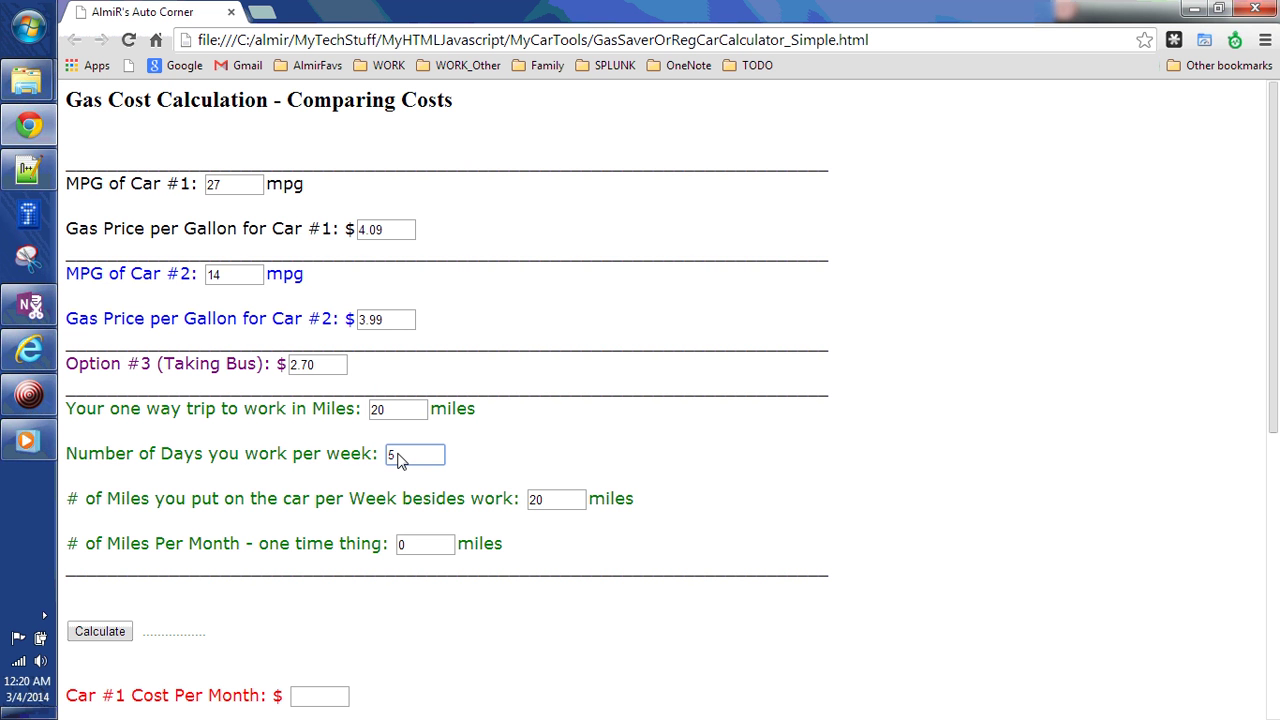
drag(155, 500, 493, 518)
click(496, 515)
click(548, 508)
click(118, 548)
mouse_move(118, 548)
mouse_down()
mouse_move(317, 563)
mouse_move(292, 553)
mouse_up()
click(292, 553)
double_click(310, 551)
click(330, 552)
click(440, 552)
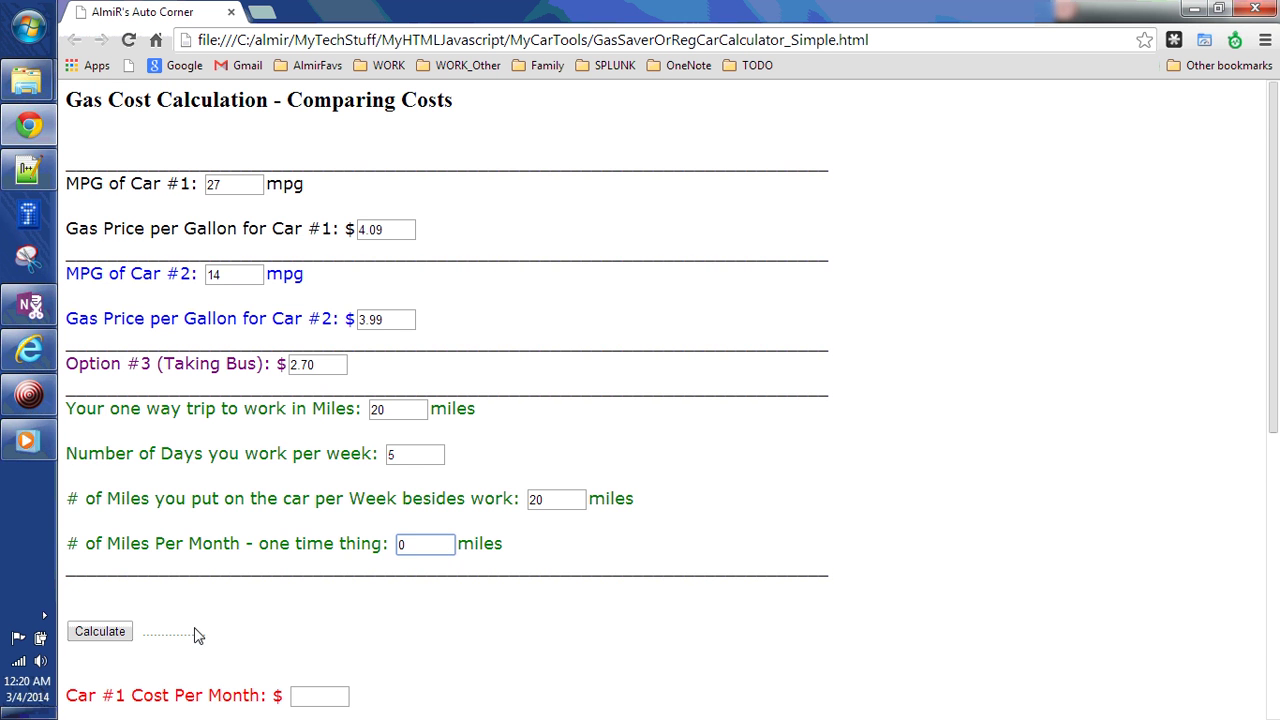
scroll(205, 640, down, 1)
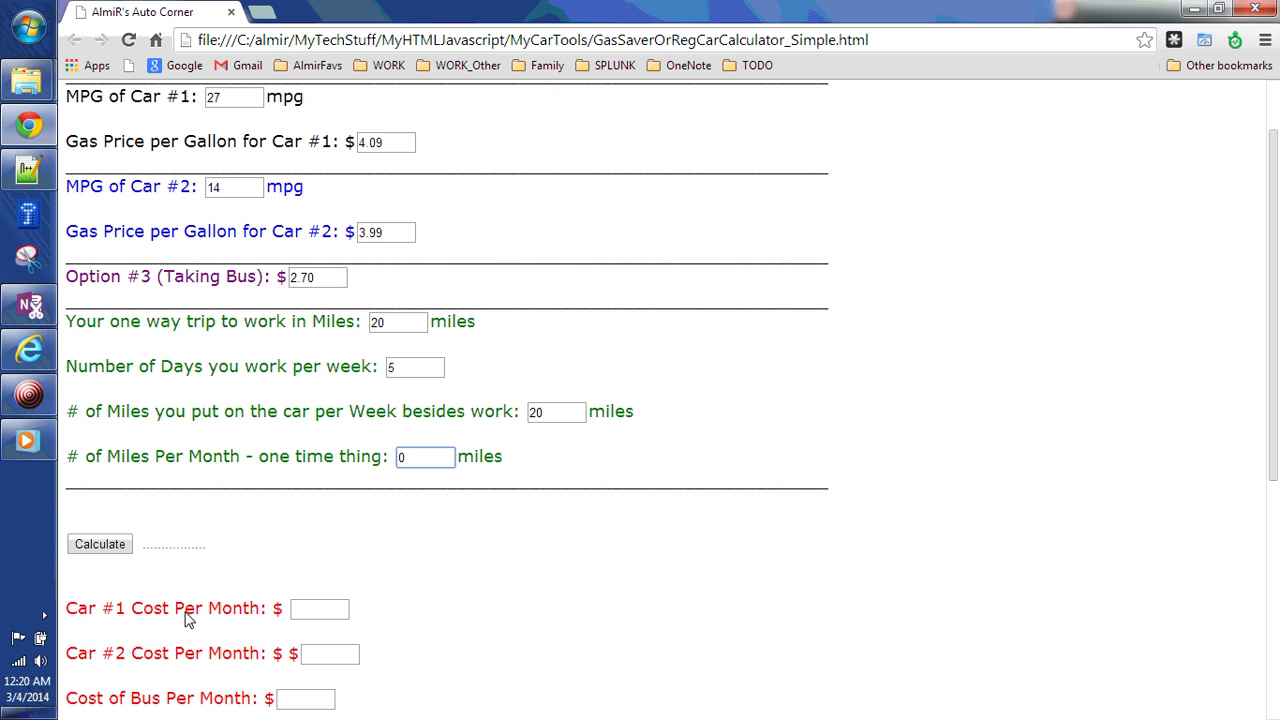
click(113, 553)
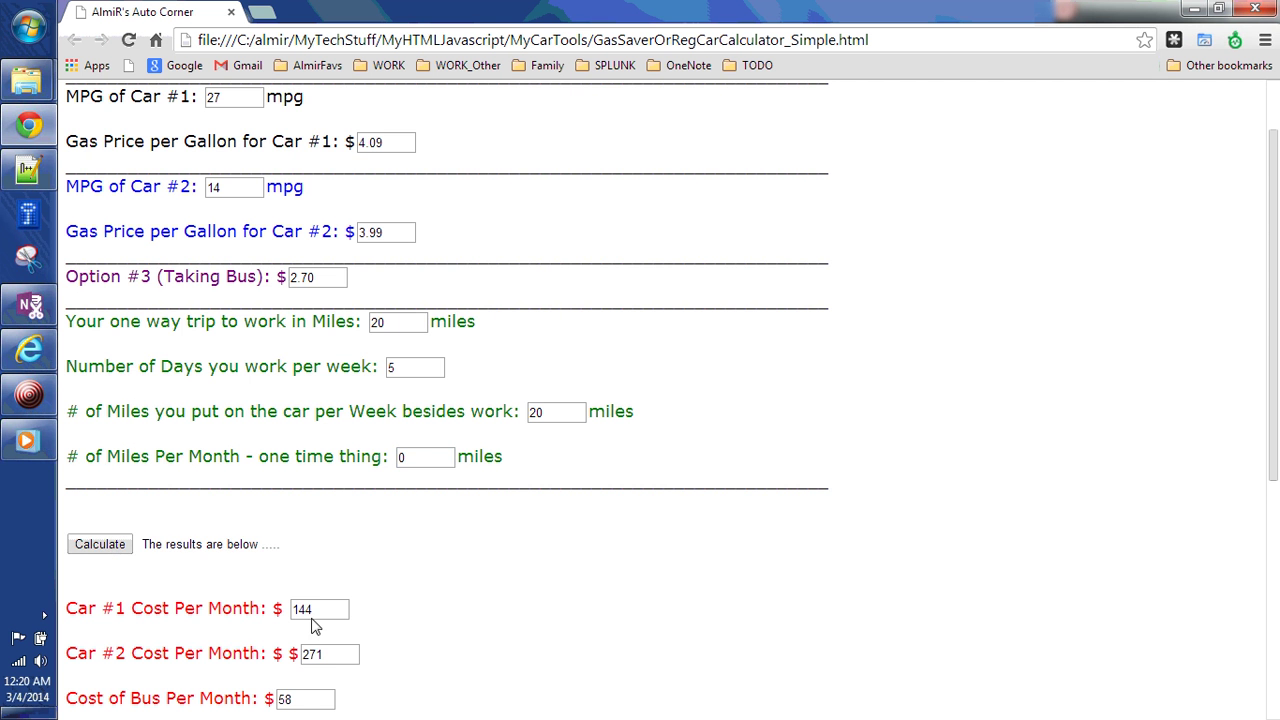
scroll(414, 657, down, 1)
scroll(414, 657, down, 2)
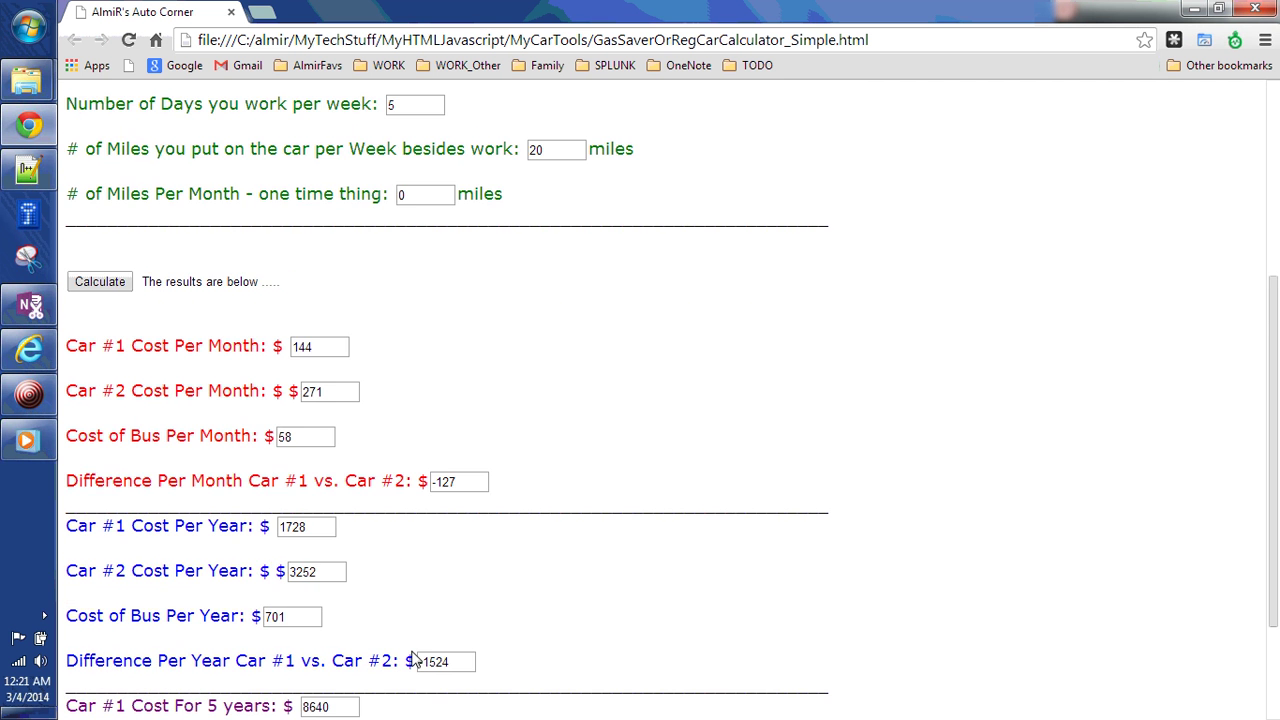
scroll(414, 657, down, 1)
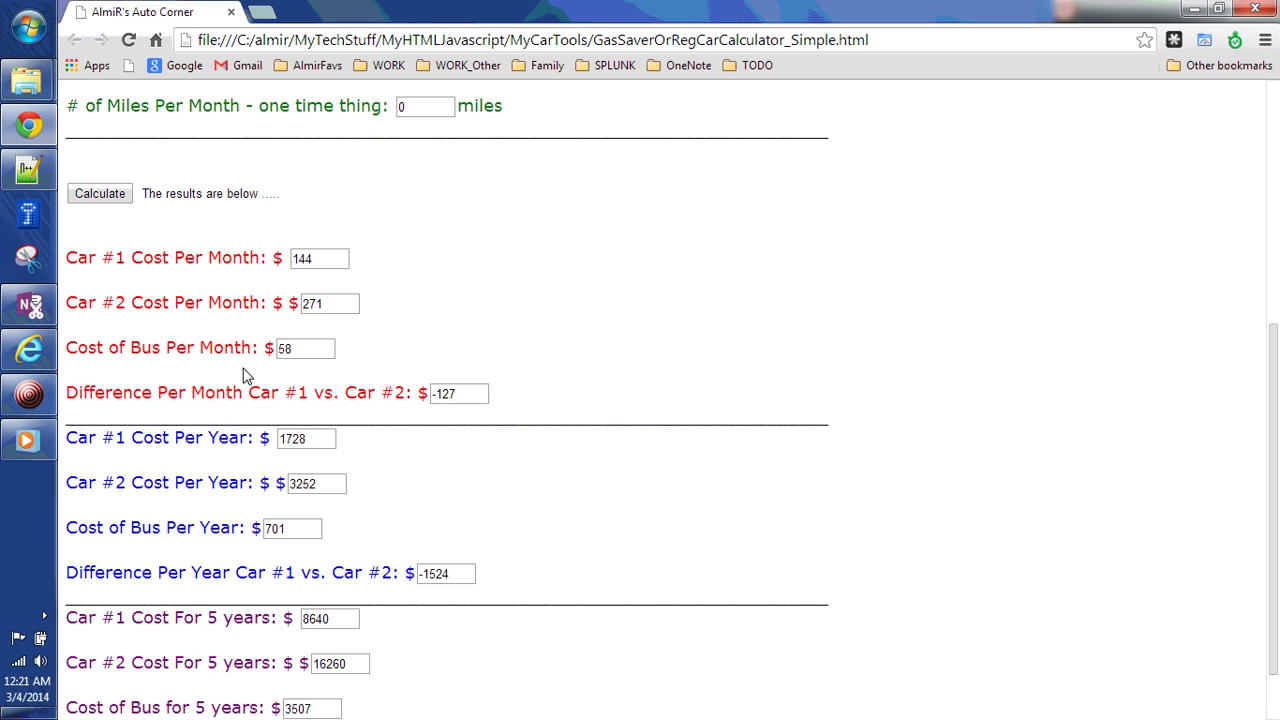
drag(78, 258, 238, 260)
click(318, 262)
mouse_move(66, 304)
mouse_down()
mouse_move(257, 305)
mouse_move(268, 335)
mouse_up()
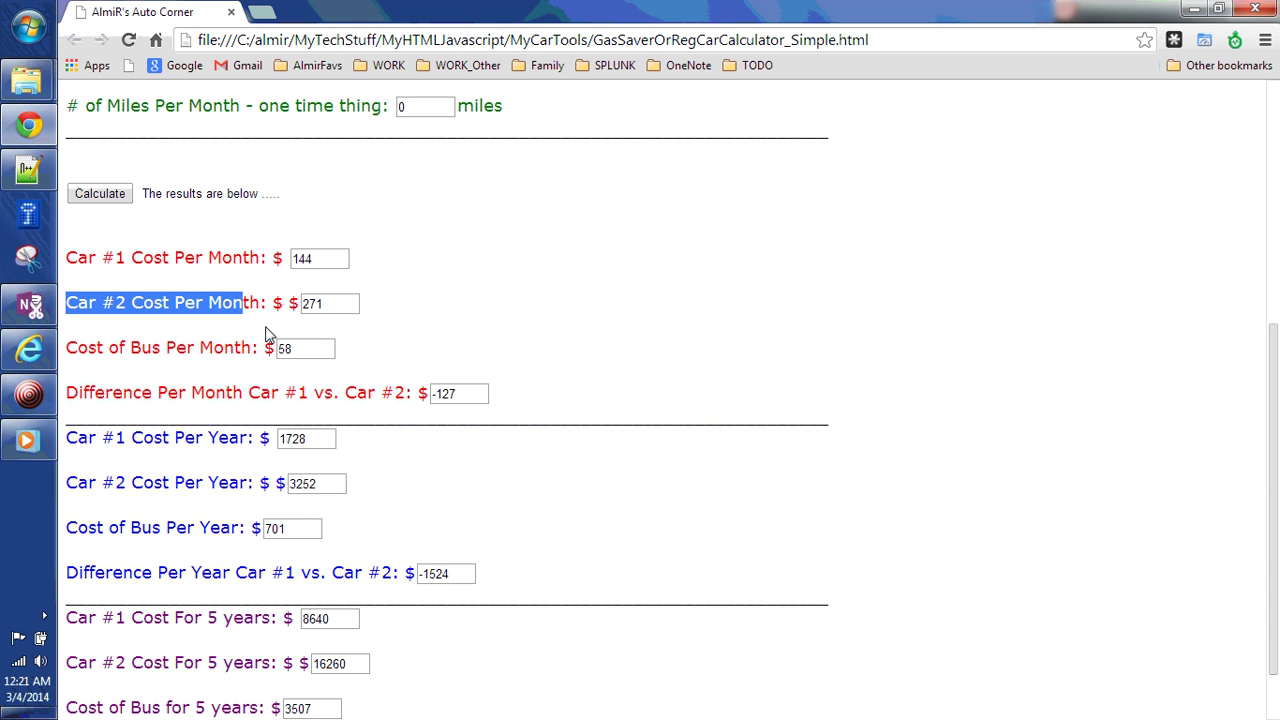
click(316, 366)
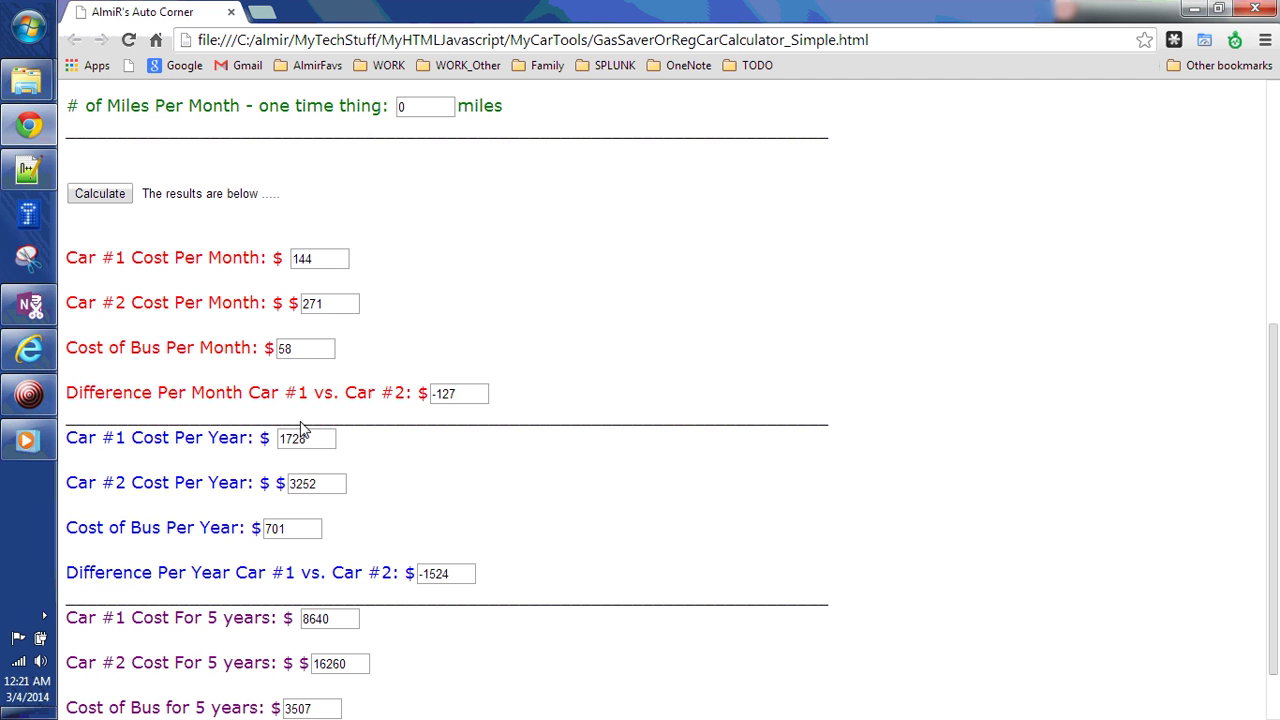
drag(77, 349, 220, 360)
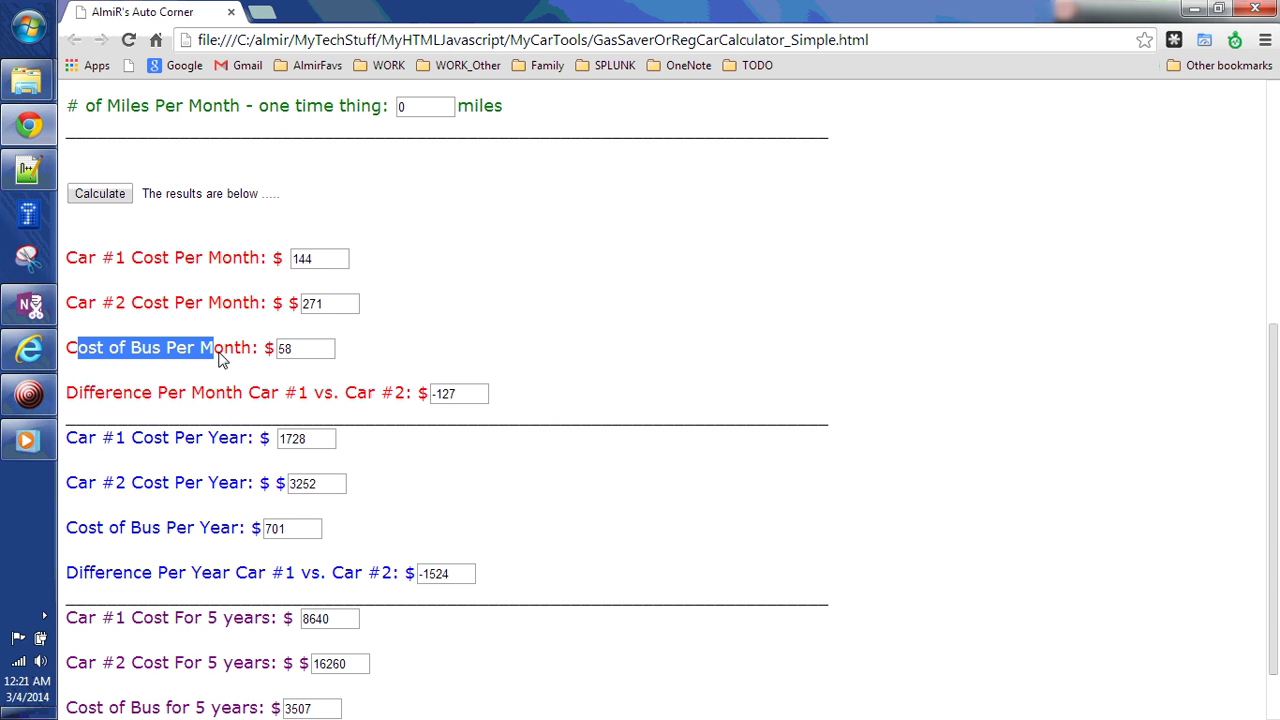
click(298, 360)
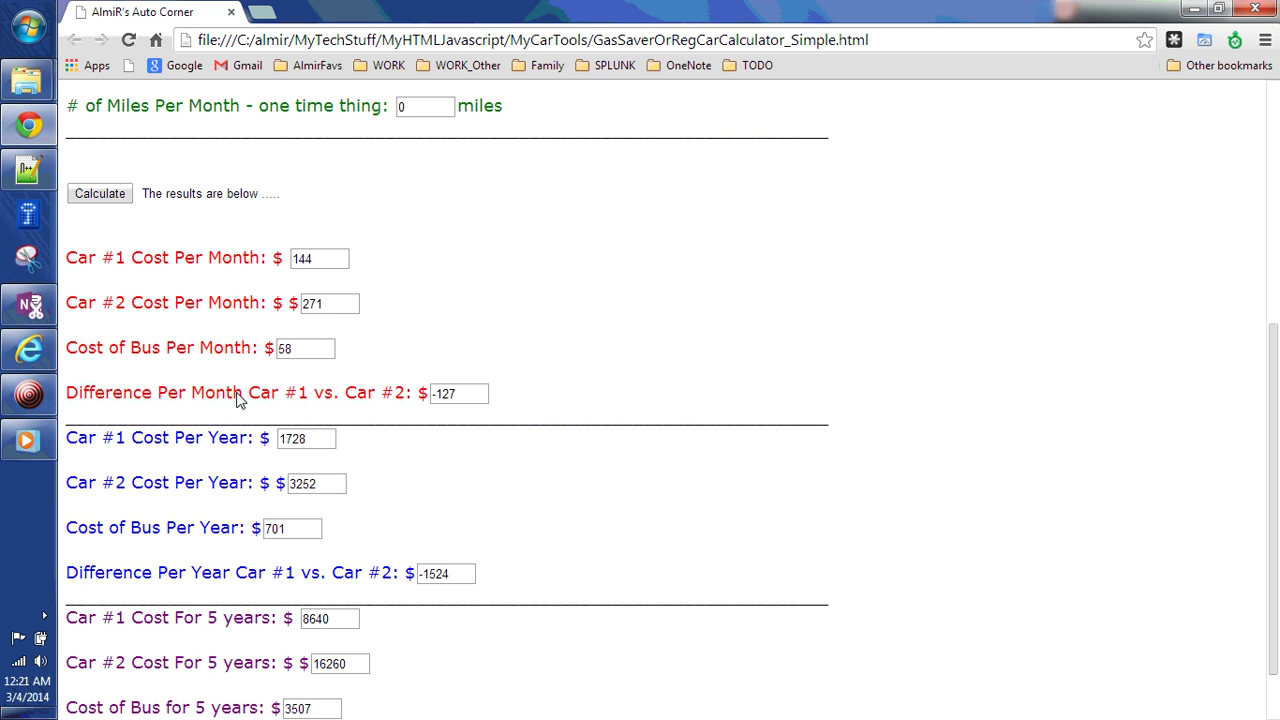
drag(244, 398, 412, 398)
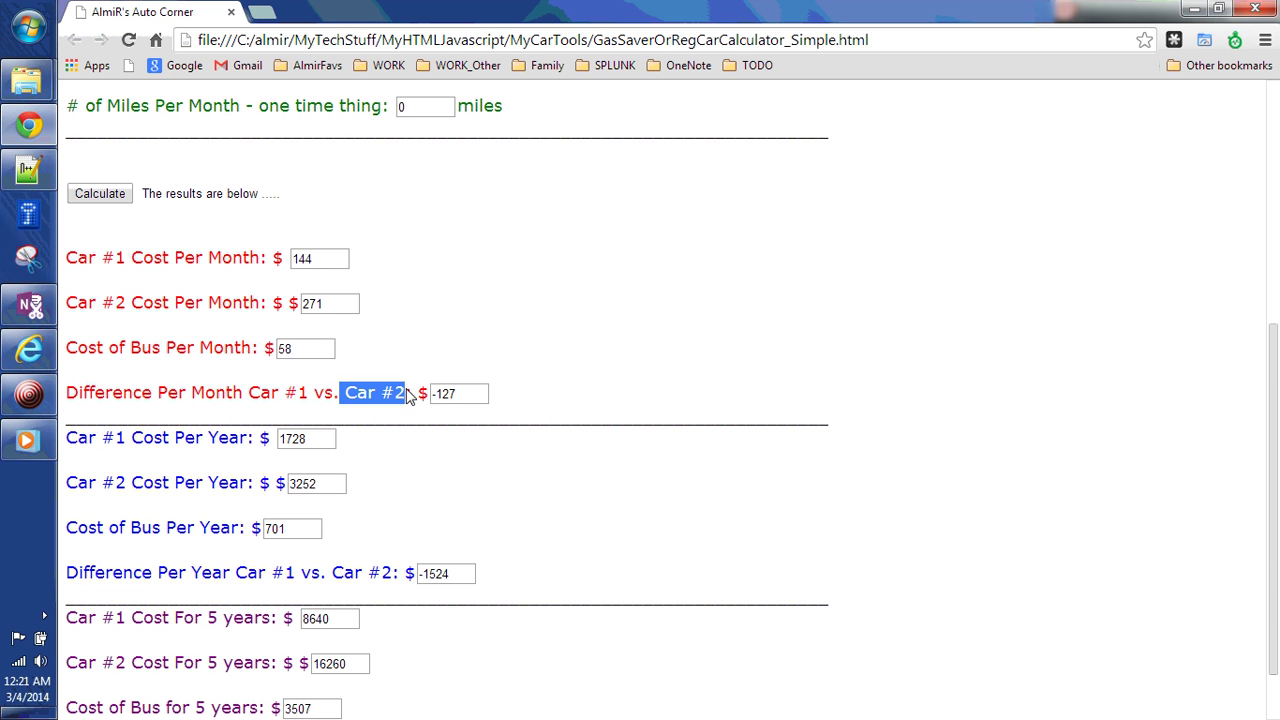
click(465, 398)
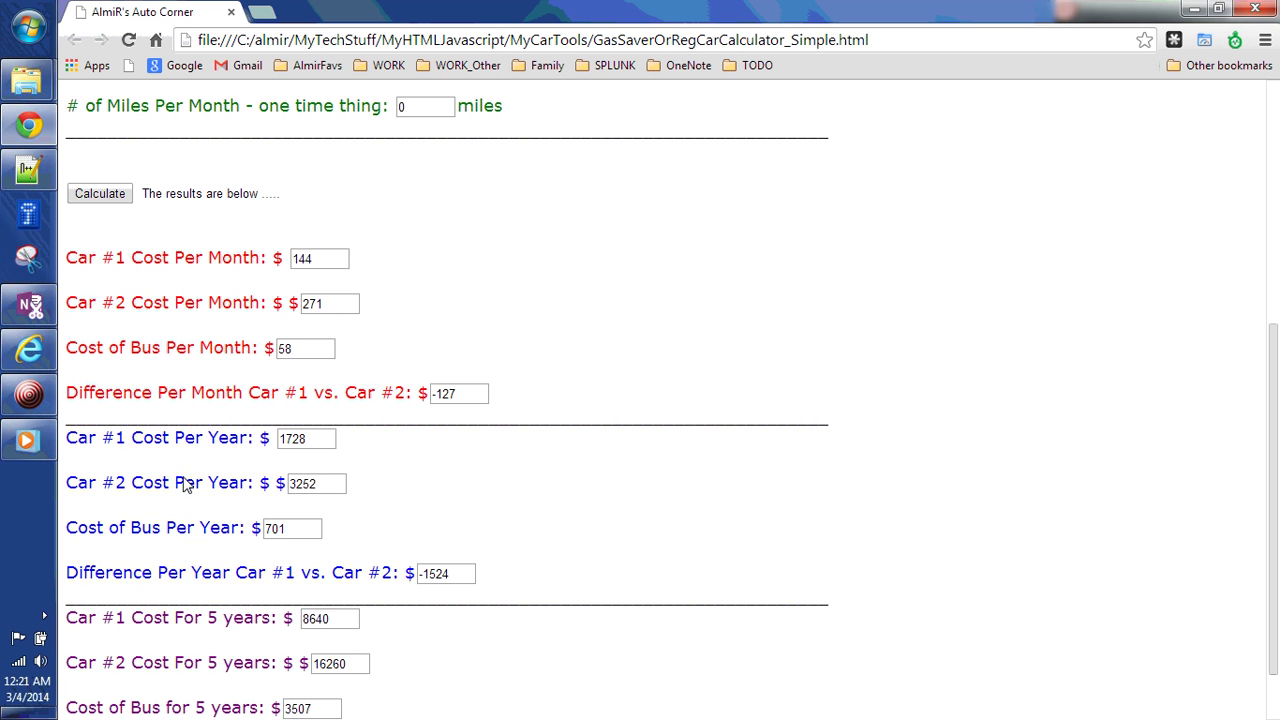
scroll(185, 482, down, 1)
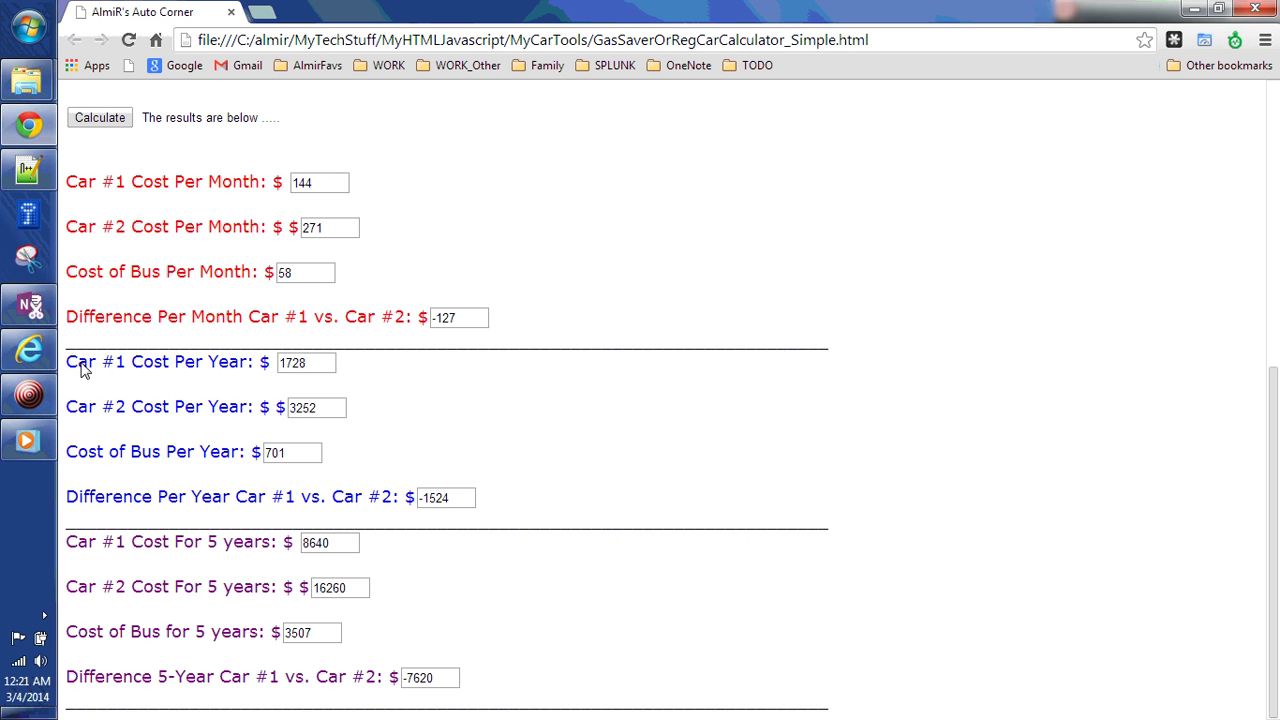
drag(78, 364, 148, 370)
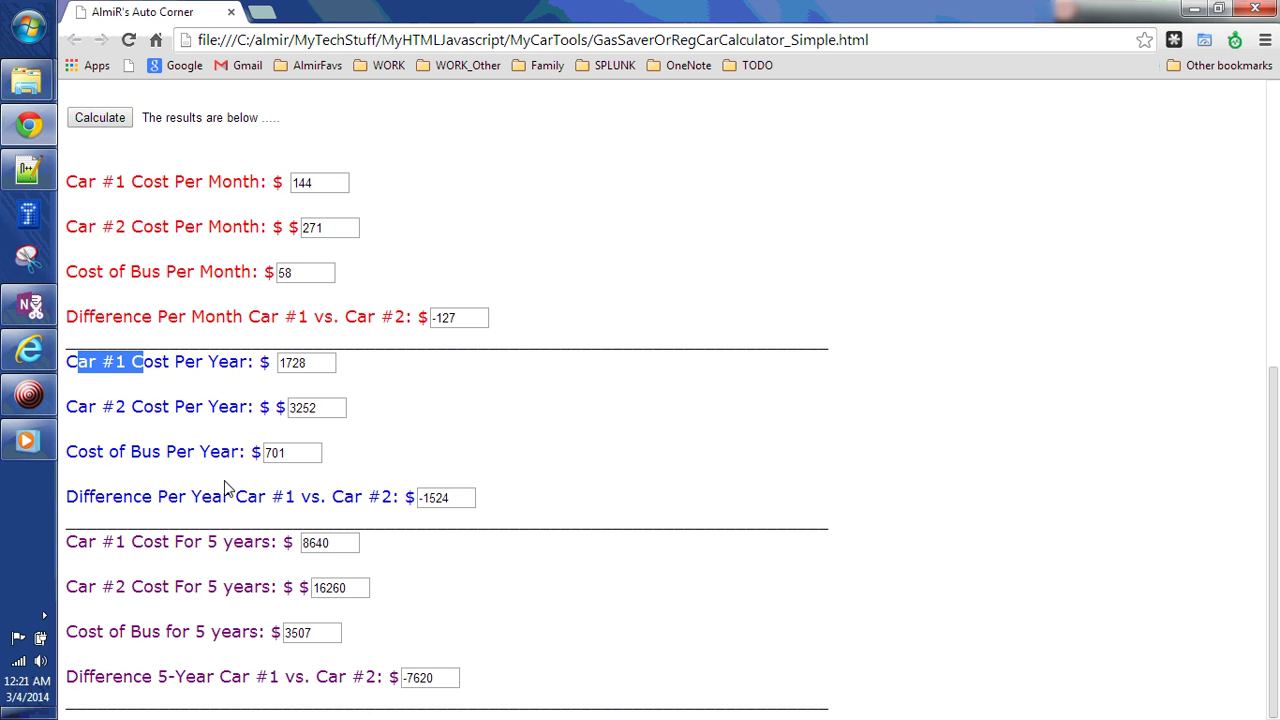
drag(66, 412, 143, 416)
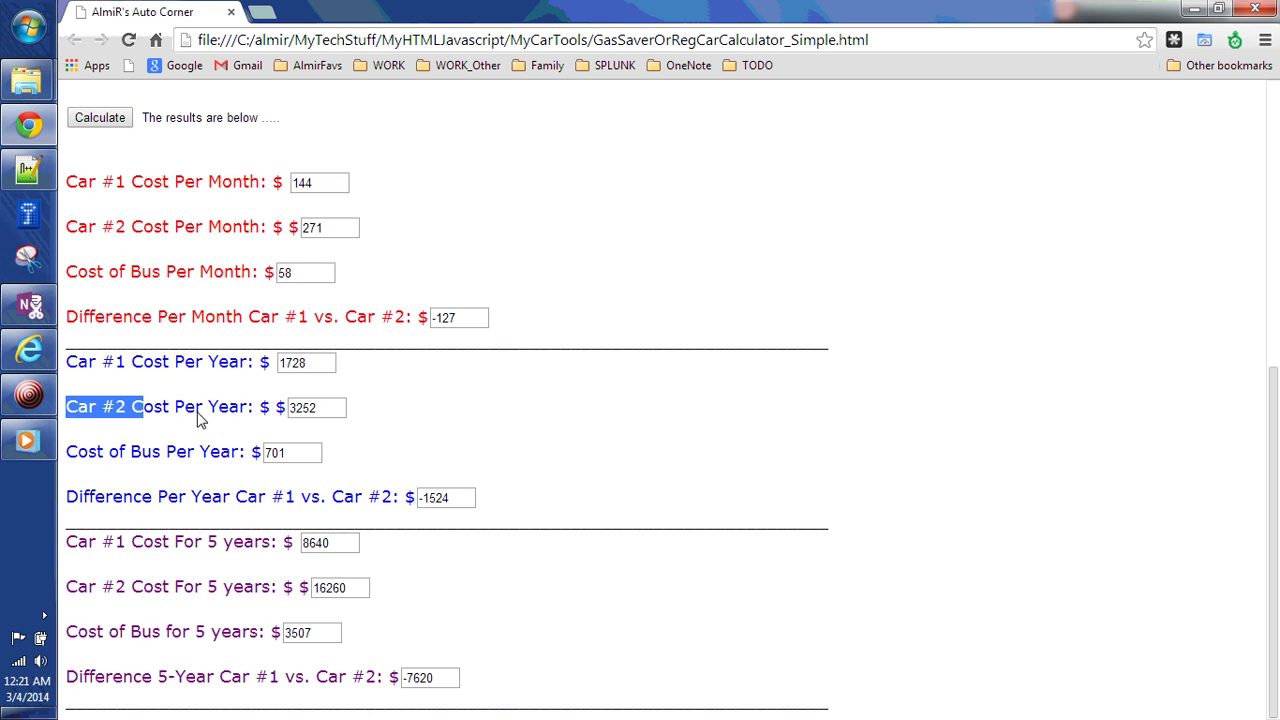
click(165, 460)
drag(163, 460, 210, 460)
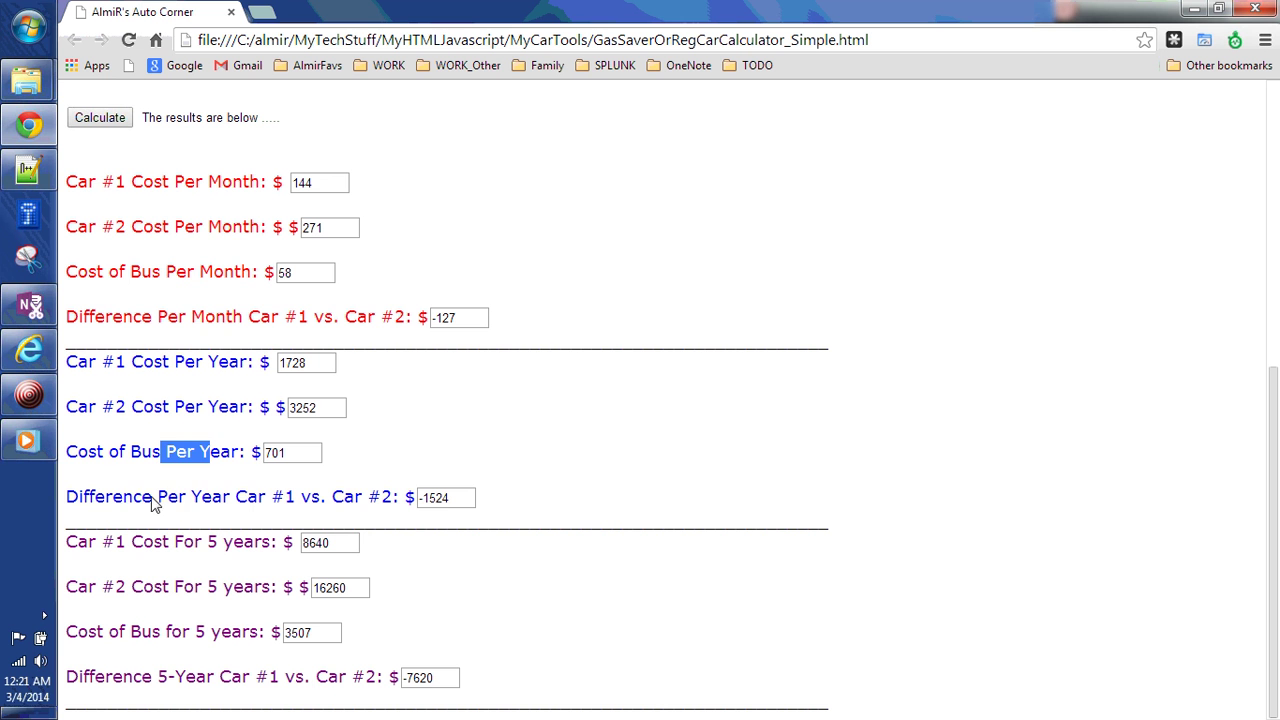
drag(113, 500, 400, 503)
double_click(250, 500)
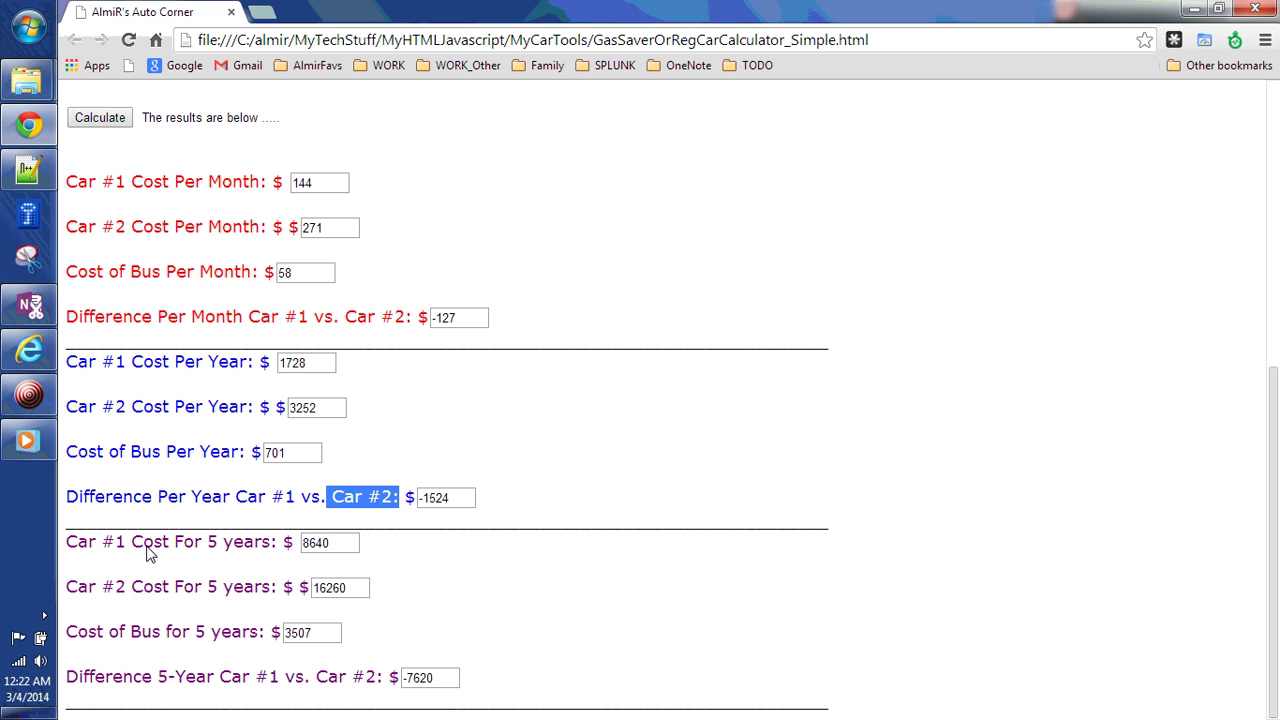
drag(134, 549, 264, 550)
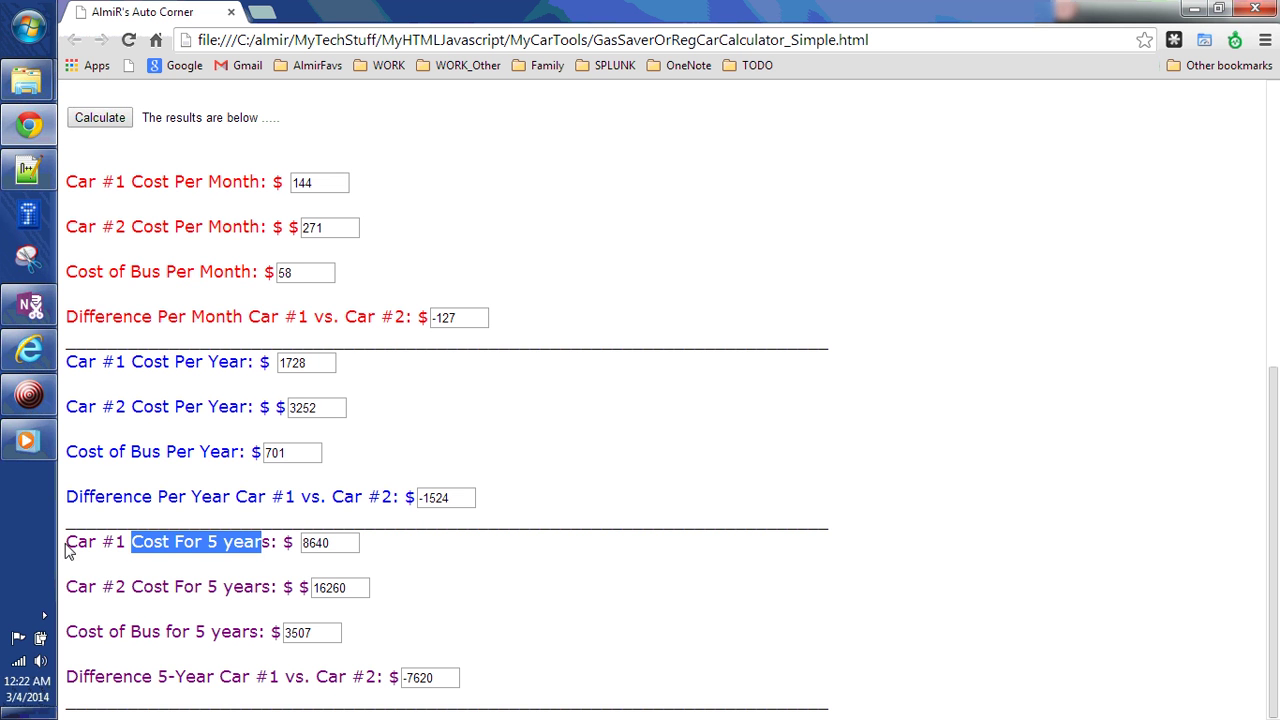
drag(66, 545, 143, 546)
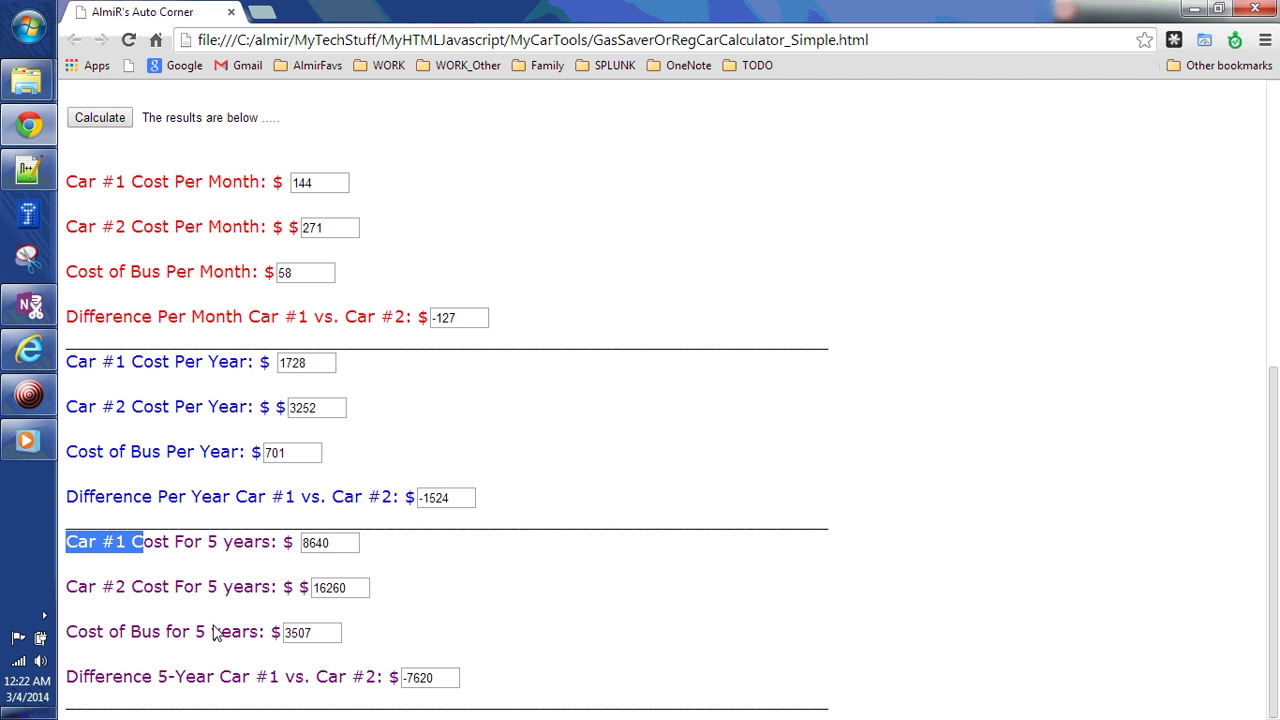
drag(87, 592, 256, 594)
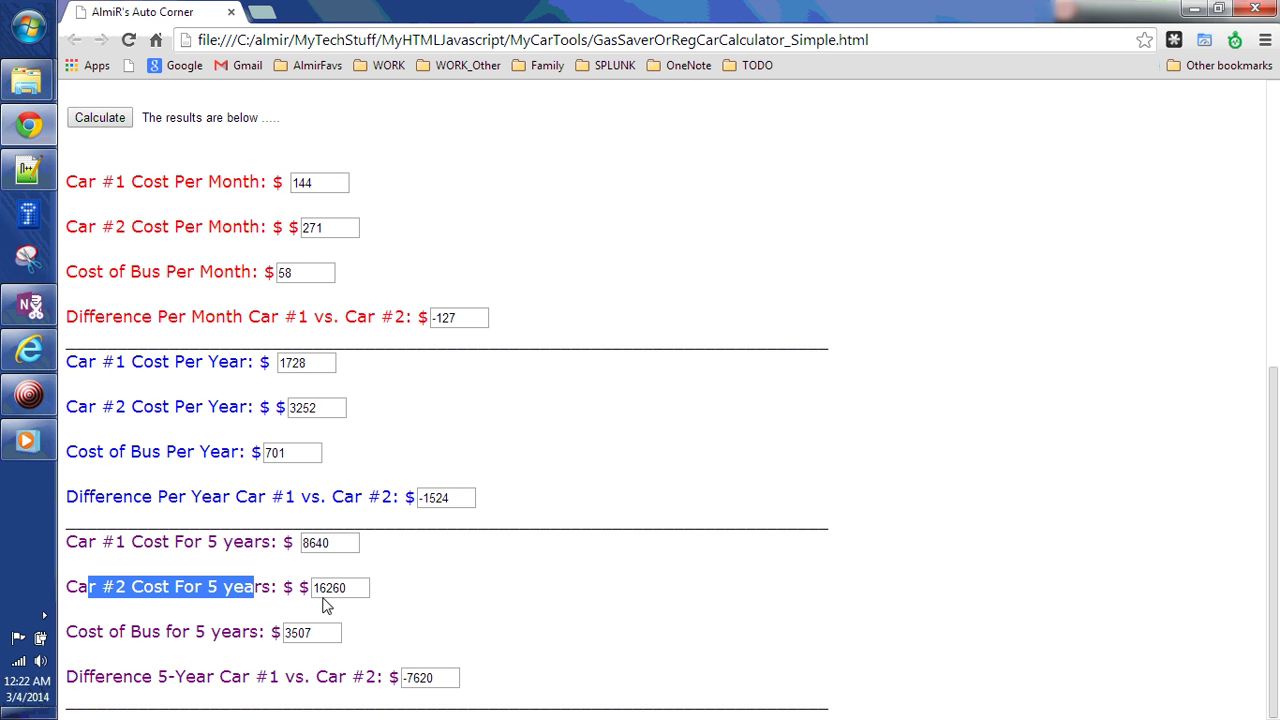
drag(131, 632, 248, 645)
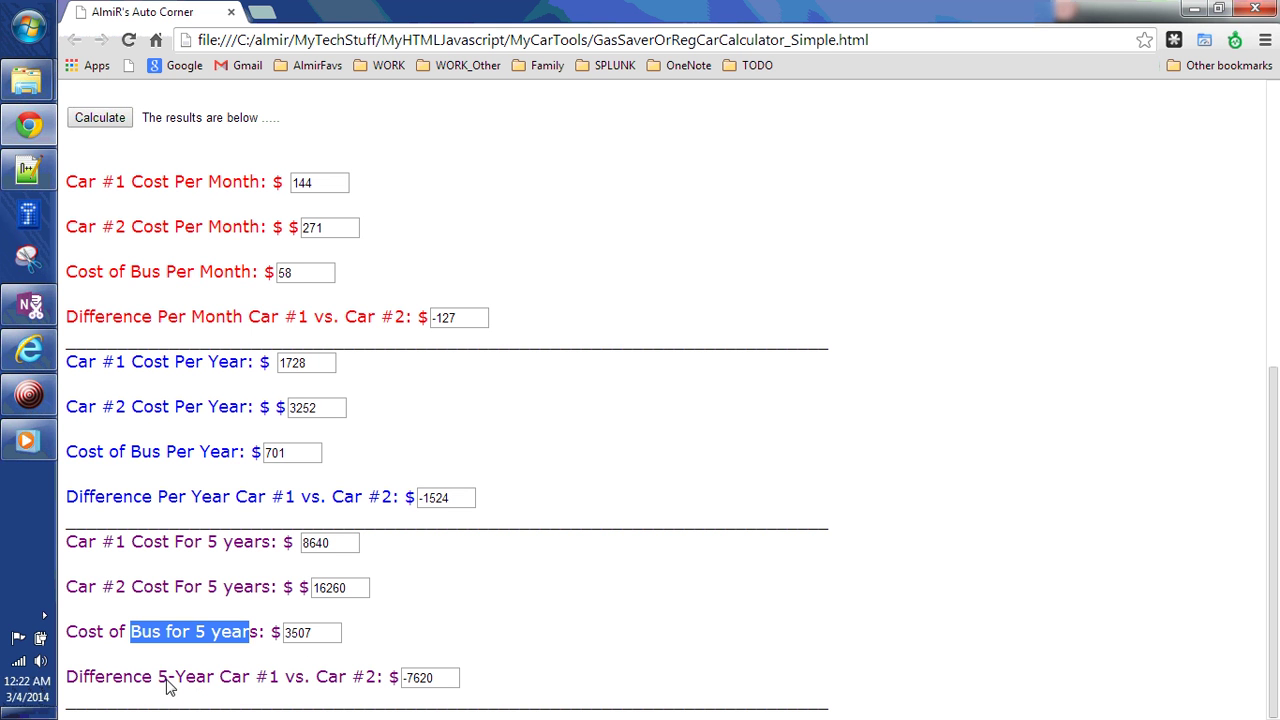
drag(160, 680, 370, 686)
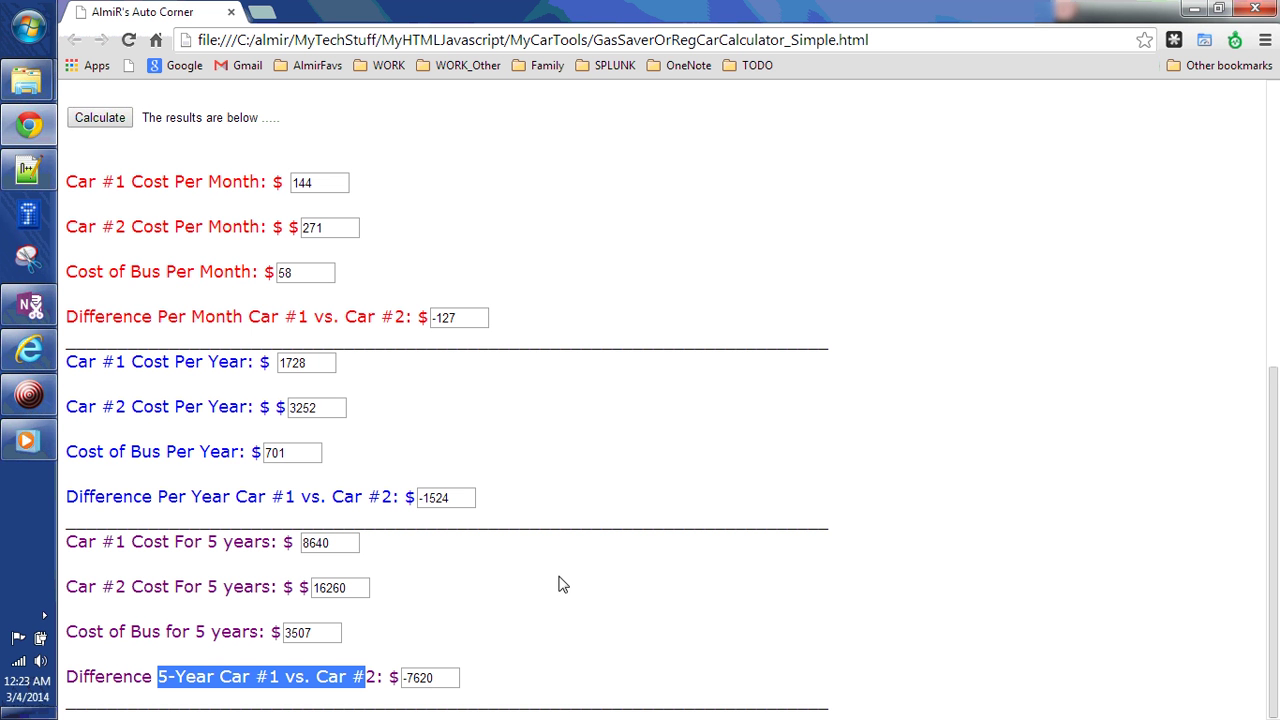
click(380, 174)
drag(380, 174, 610, 678)
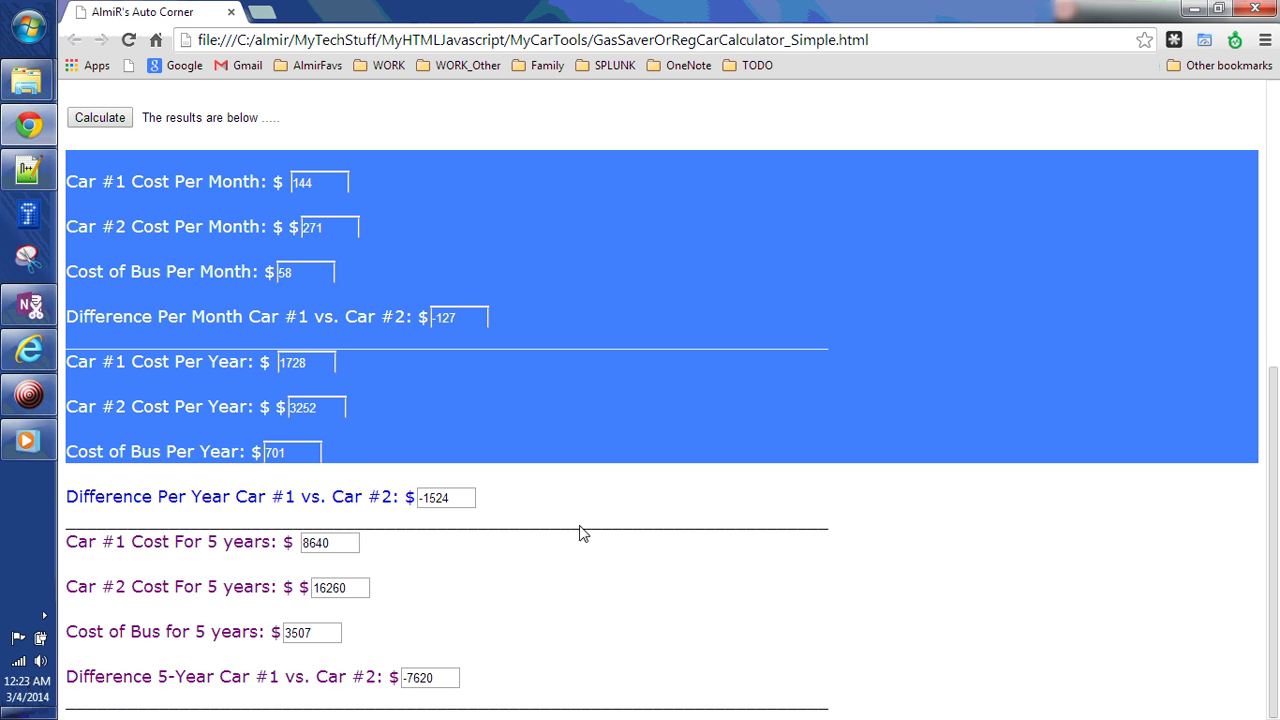
click(610, 458)
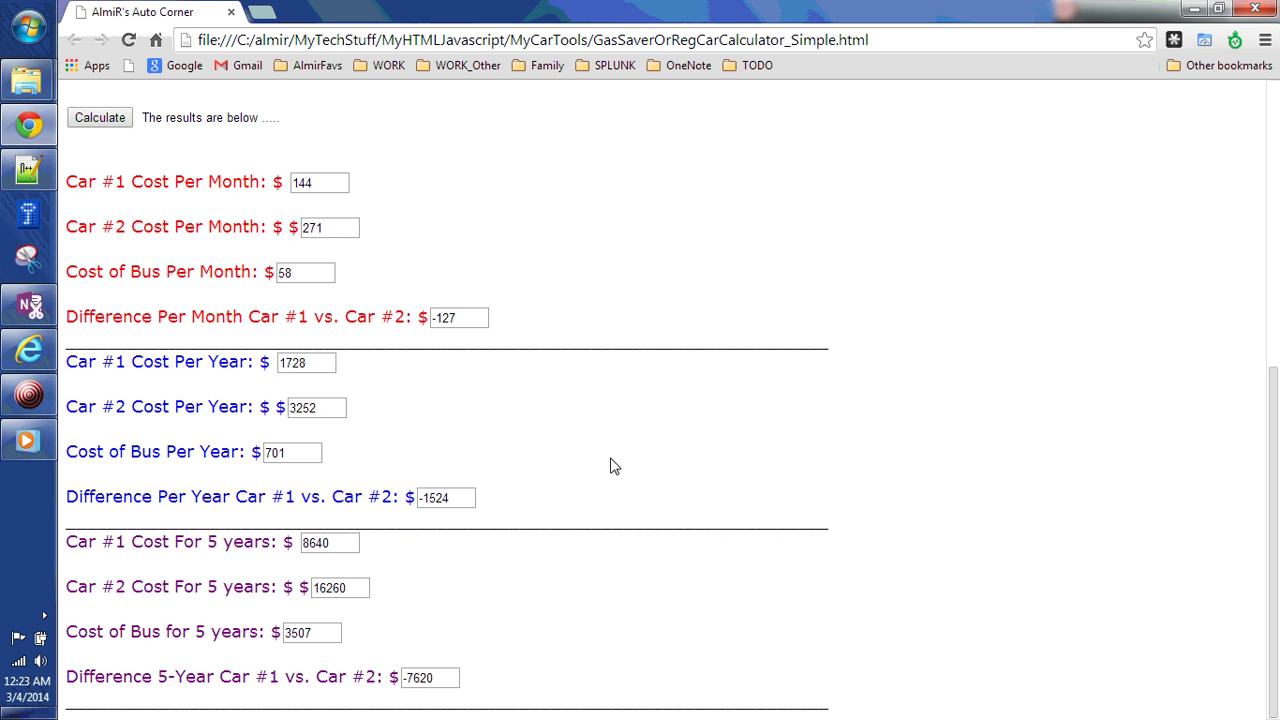